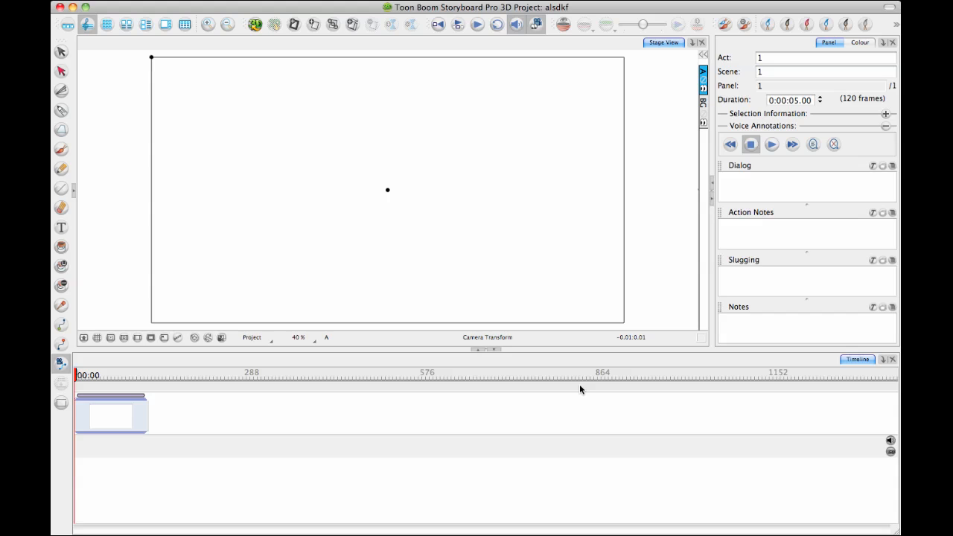
- Shrink the timeline to enlarge the stage, and sketch a rough figure with an oval head in the first panel using the Brush
click(311, 355)
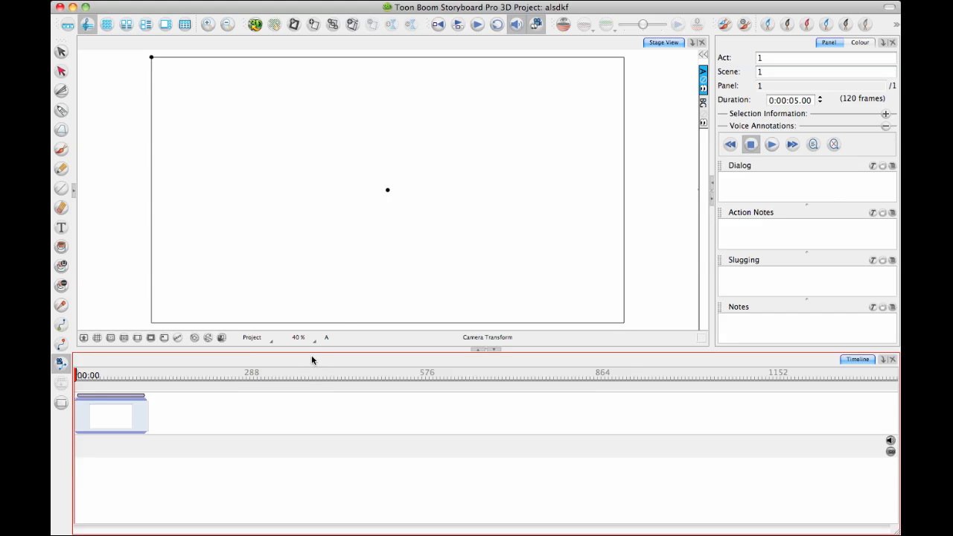
drag(326, 350, 334, 409)
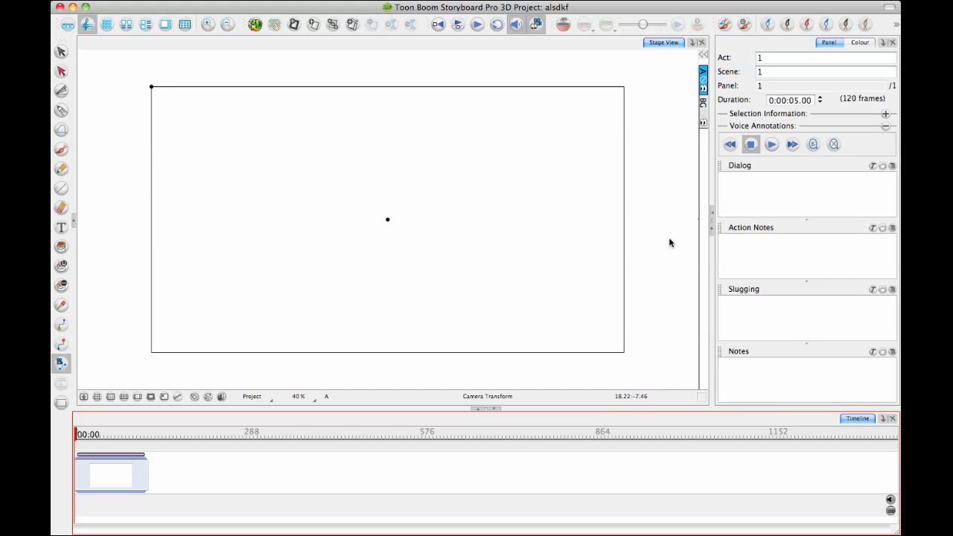
click(61, 149)
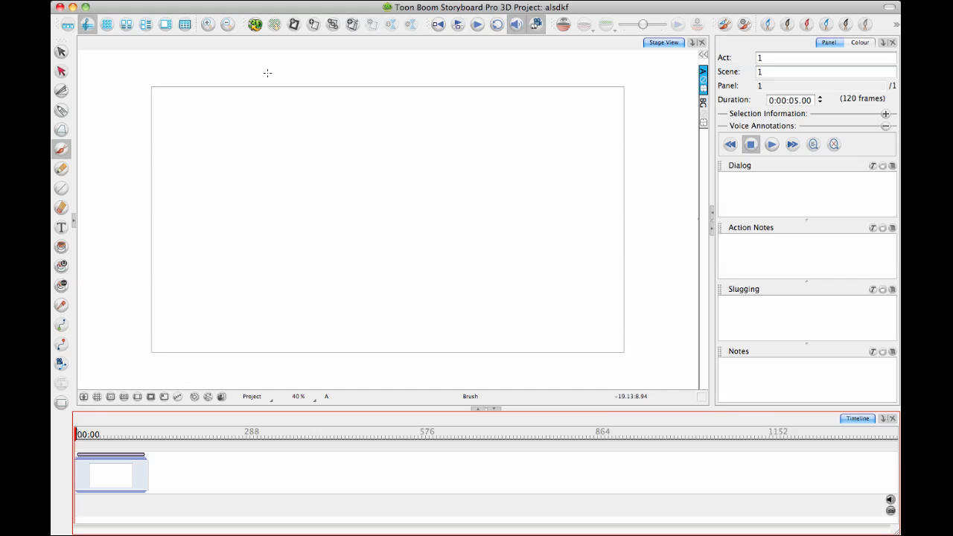
mouse_move(477, 111)
mouse_down()
mouse_move(500, 222)
mouse_move(505, 194)
mouse_move(537, 243)
mouse_move(493, 272)
mouse_move(487, 316)
mouse_move(514, 340)
mouse_move(520, 387)
mouse_up()
drag(480, 340, 524, 388)
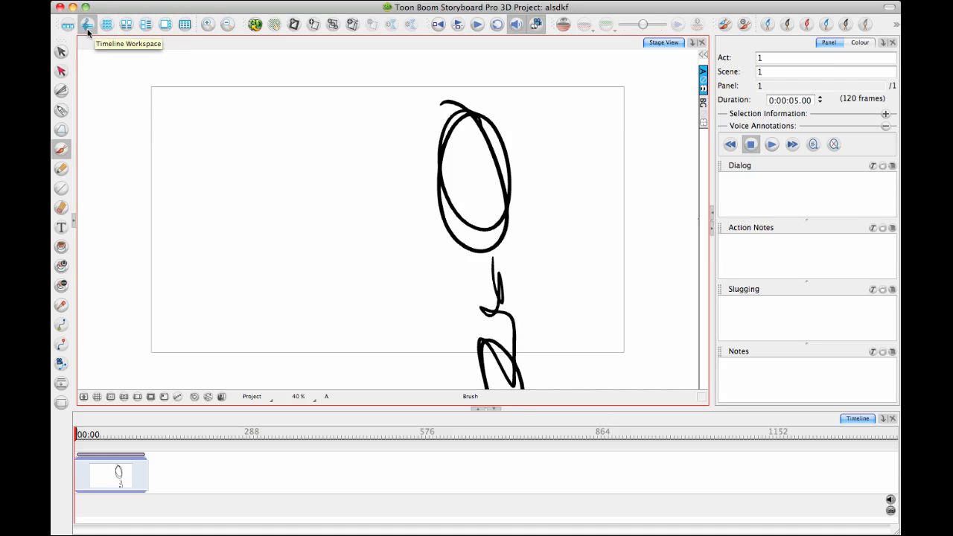
- Switch to the vertical workspace showing panels with their captions, and add a new scene after scene 1
click(145, 30)
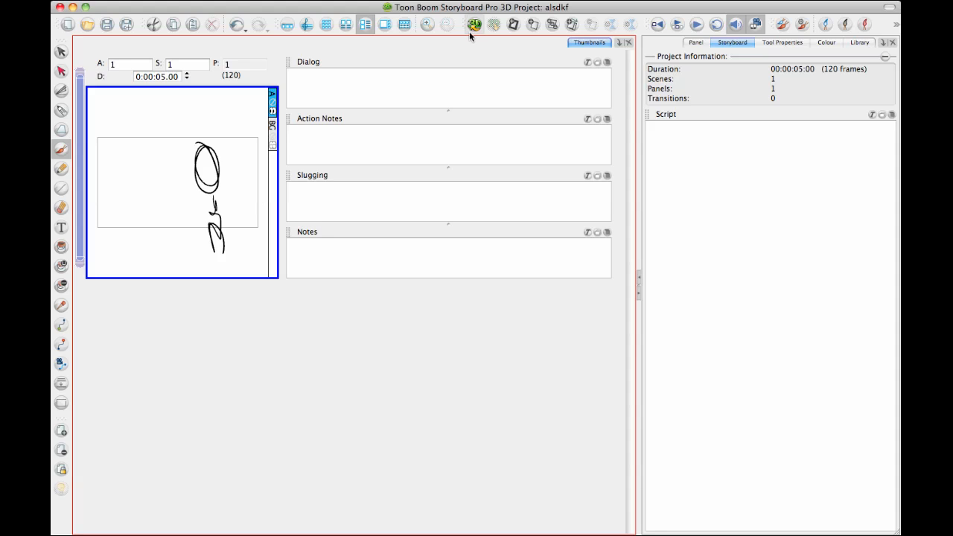
click(513, 30)
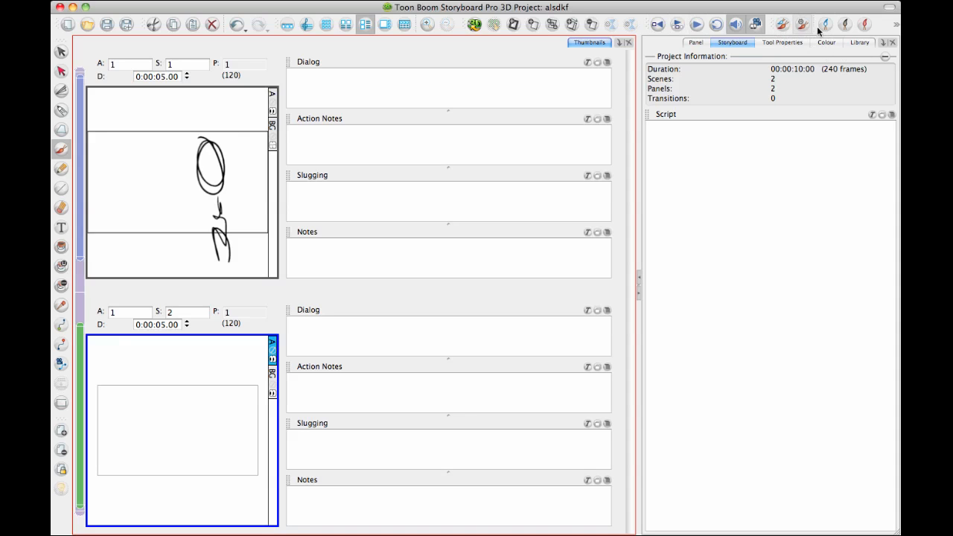
- Add the Brush Presets view beside the Library and choose the Rough preset for drawing in scene 2
click(882, 43)
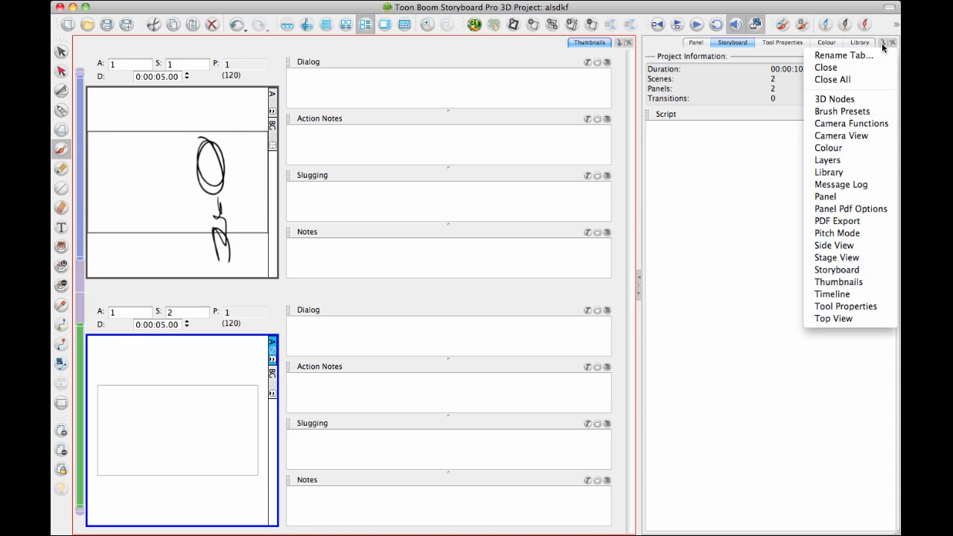
click(856, 113)
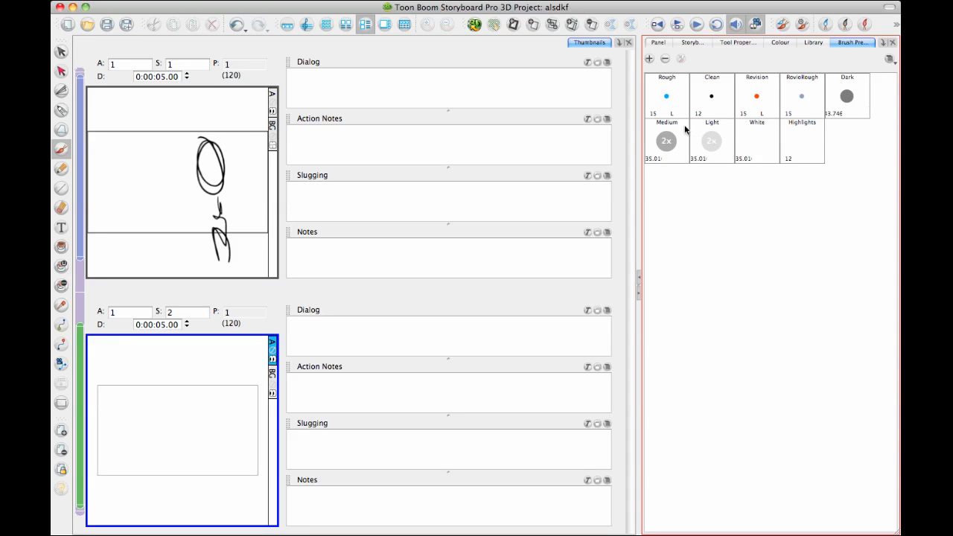
click(683, 99)
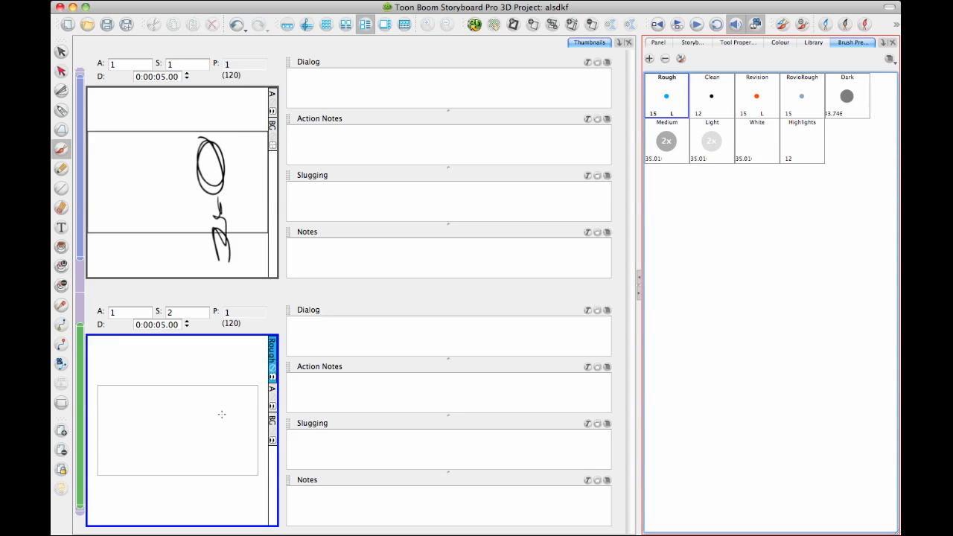
- Sketch a rough blue figure in scene 2 with an oval head, ears, body, one raised waving arm and one lowered arm
drag(212, 387, 213, 389)
drag(216, 424, 217, 492)
mouse_move(209, 445)
mouse_down()
mouse_move(221, 490)
mouse_move(239, 506)
mouse_up()
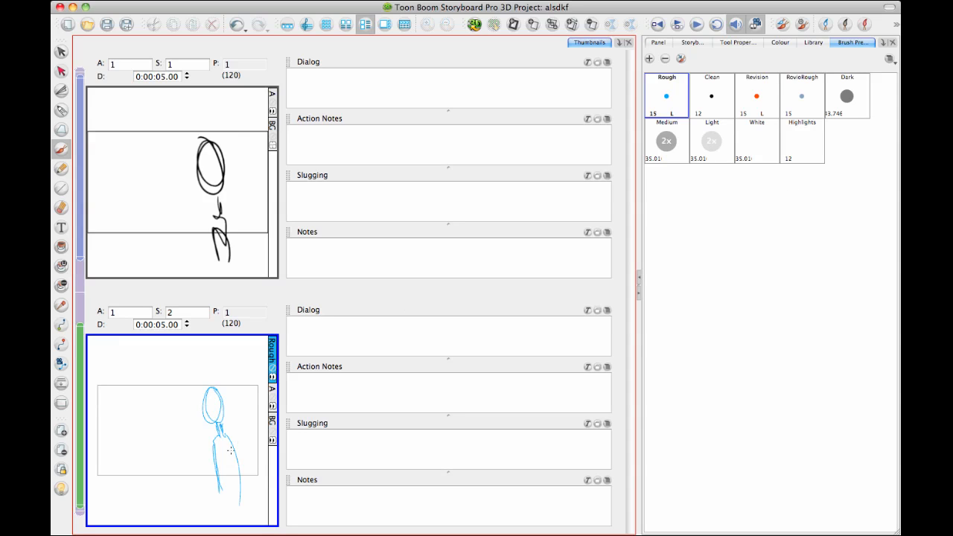
drag(228, 399, 223, 410)
drag(214, 443, 218, 493)
mouse_move(184, 421)
mouse_down()
mouse_move(213, 446)
mouse_move(172, 394)
mouse_up()
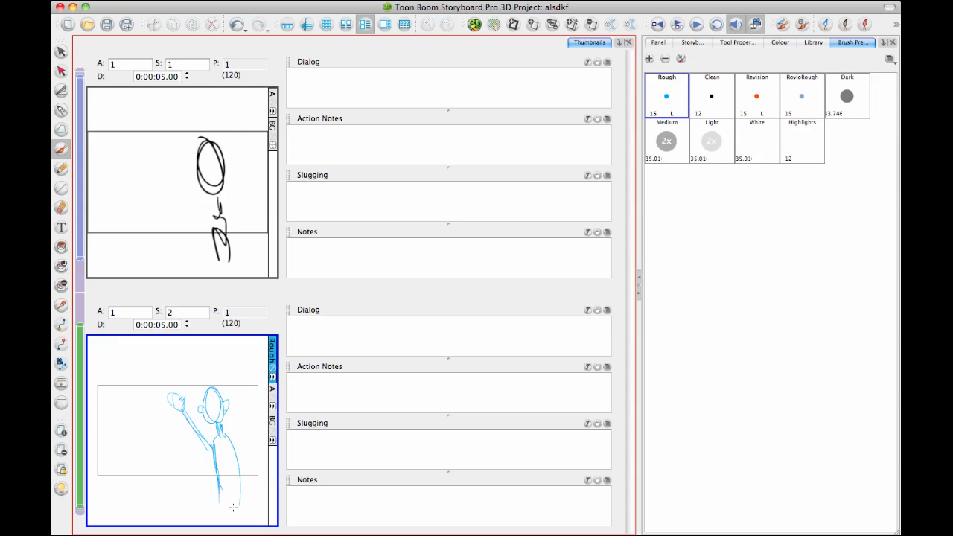
drag(211, 458, 215, 503)
drag(228, 435, 235, 495)
drag(224, 437, 257, 484)
- Detach the Library view and dock it as its own column between the thumbnails and the other views
click(696, 42)
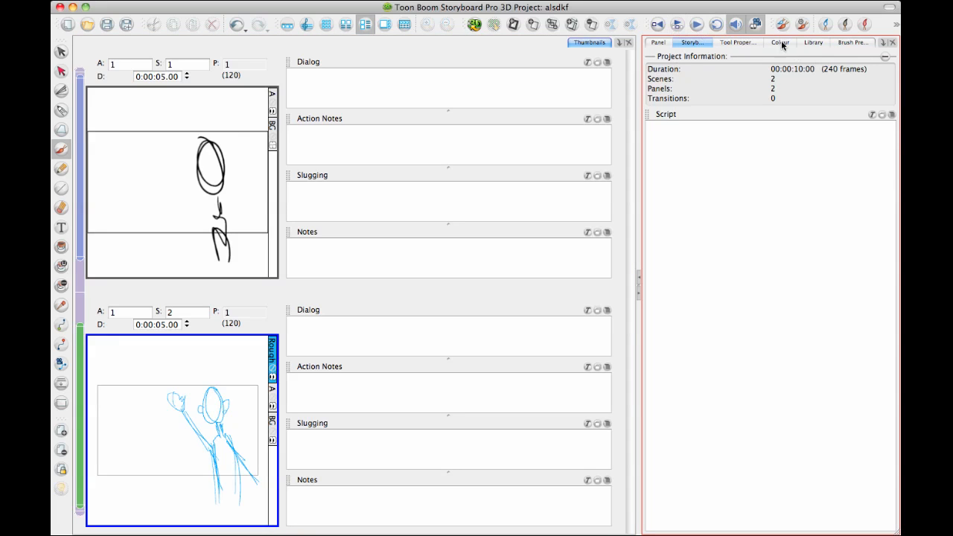
click(813, 42)
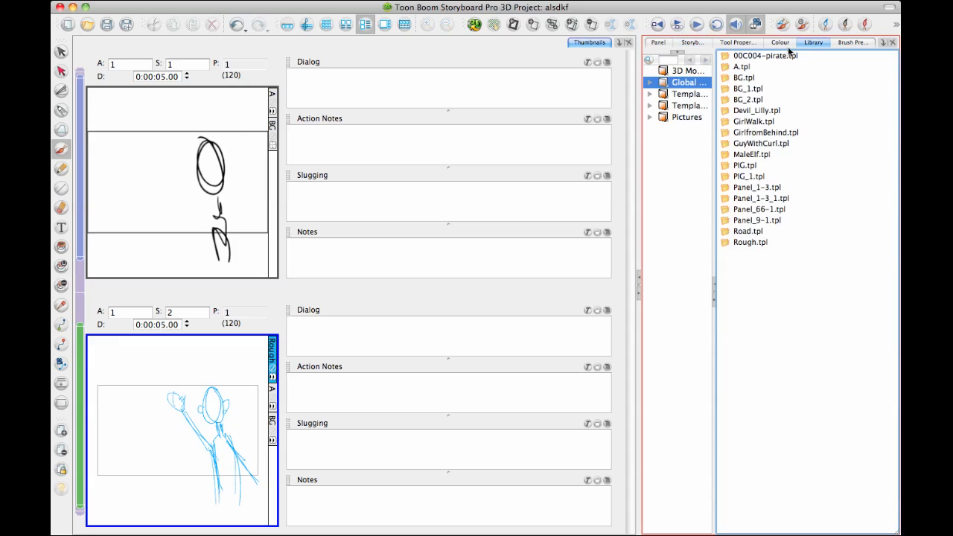
mouse_move(811, 45)
mouse_down()
mouse_move(759, 187)
mouse_move(797, 190)
mouse_move(500, 215)
mouse_up()
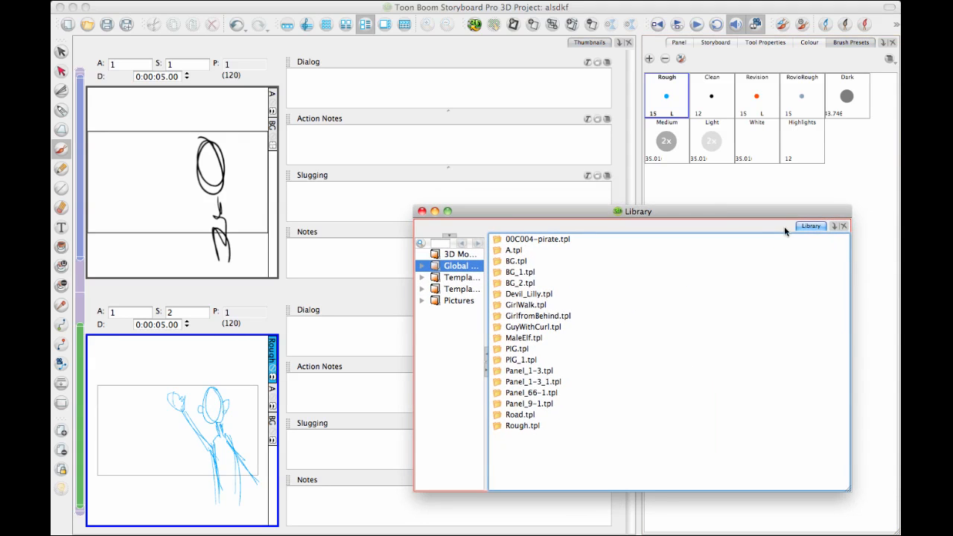
mouse_move(814, 228)
mouse_down()
mouse_move(705, 155)
mouse_move(643, 151)
mouse_move(653, 153)
mouse_up()
drag(824, 171, 826, 175)
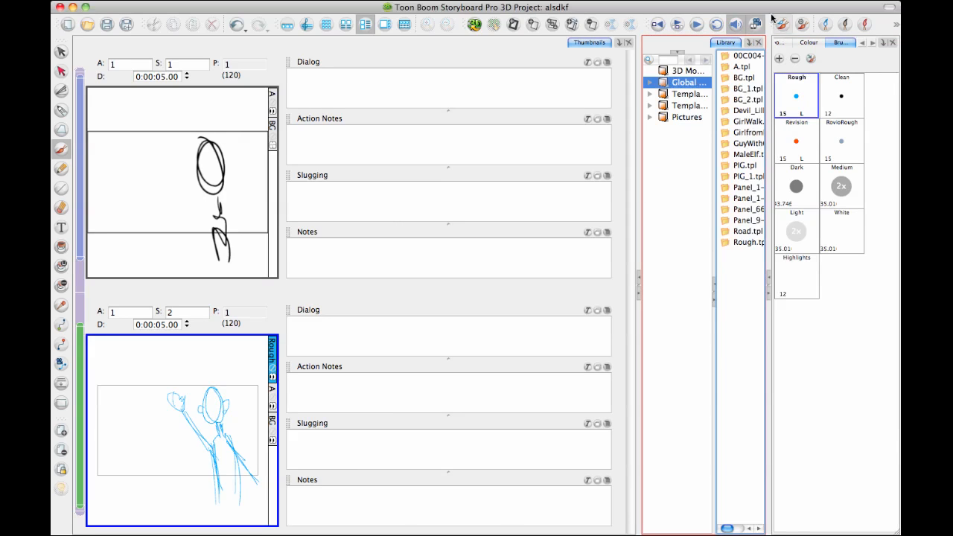
- Regroup the Library with the other tabbed views, placing it after Brush Presets
drag(730, 42, 659, 461)
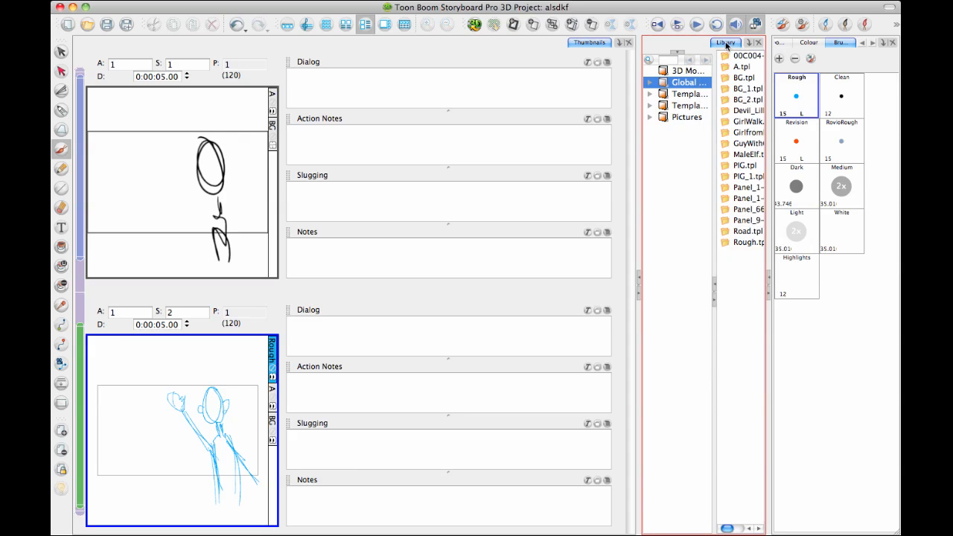
mouse_move(724, 43)
mouse_down()
mouse_move(791, 65)
mouse_move(810, 43)
mouse_move(834, 44)
mouse_move(822, 46)
mouse_up()
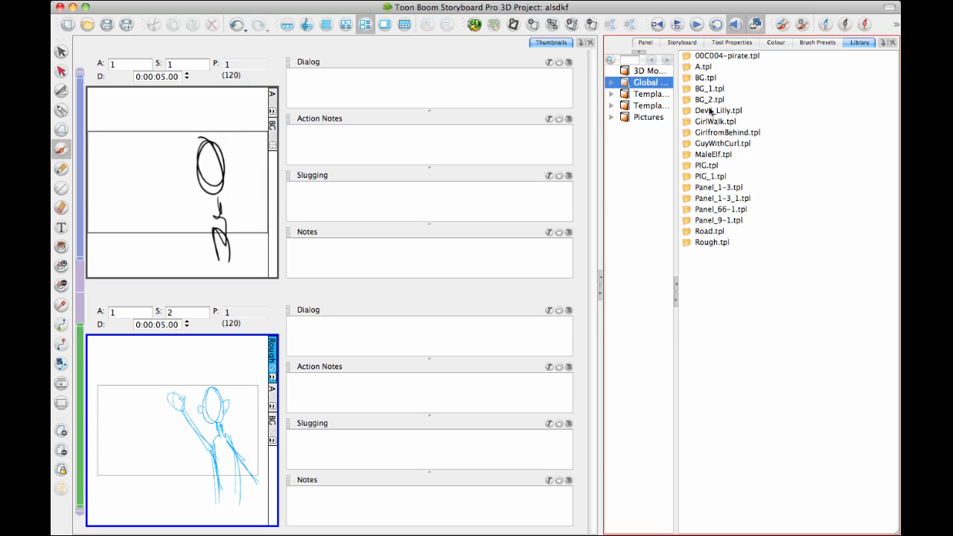
- Import the Three Little Pigs text from the Scripts folder as a caption into the storyboard's Script field
click(682, 43)
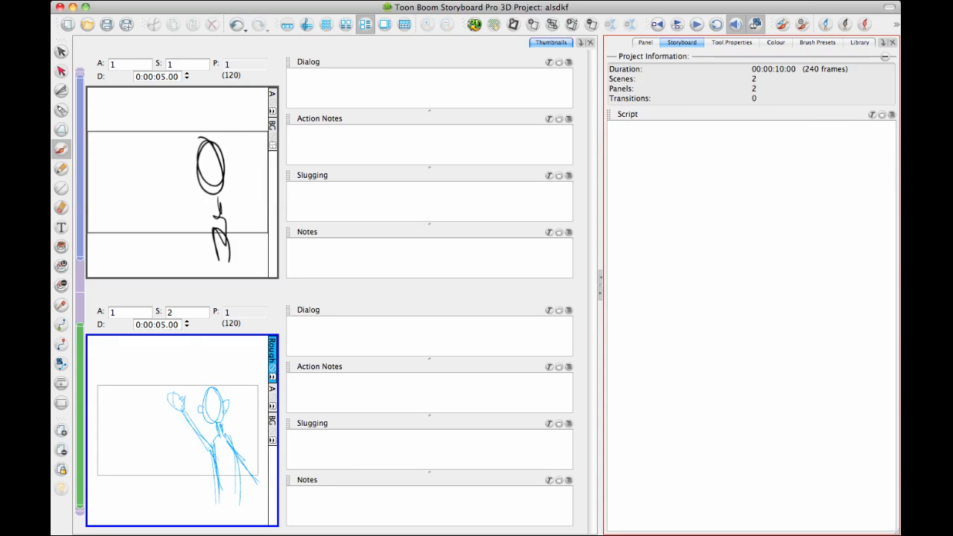
click(891, 116)
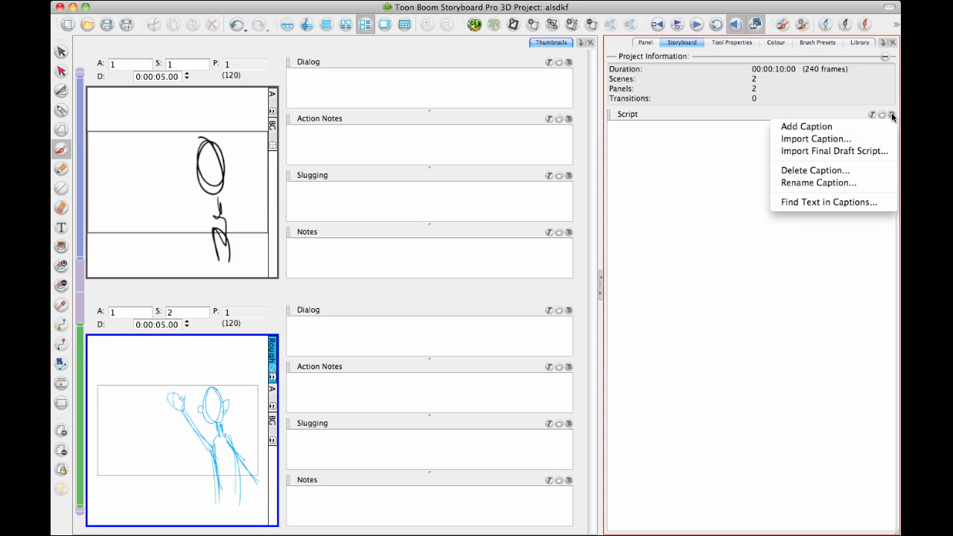
click(854, 139)
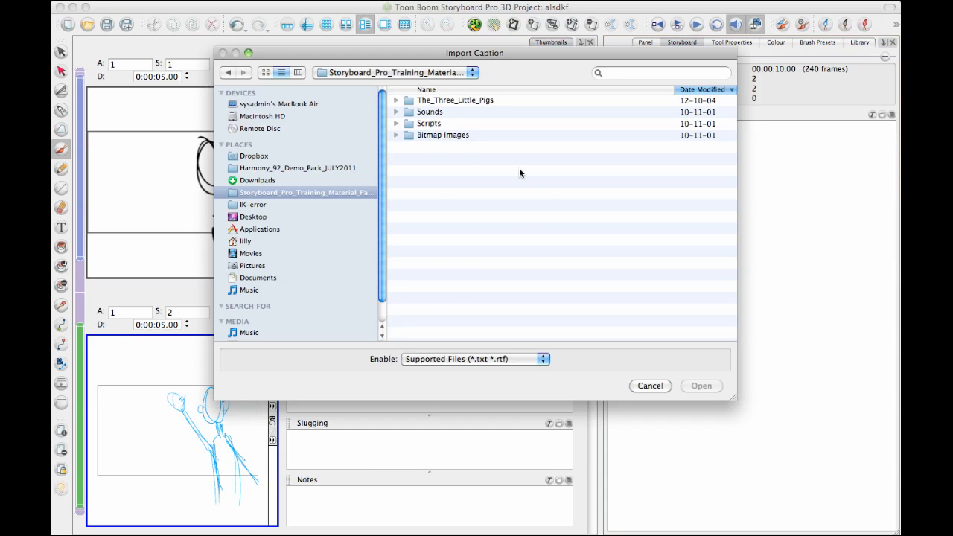
double_click(428, 123)
click(512, 101)
click(700, 385)
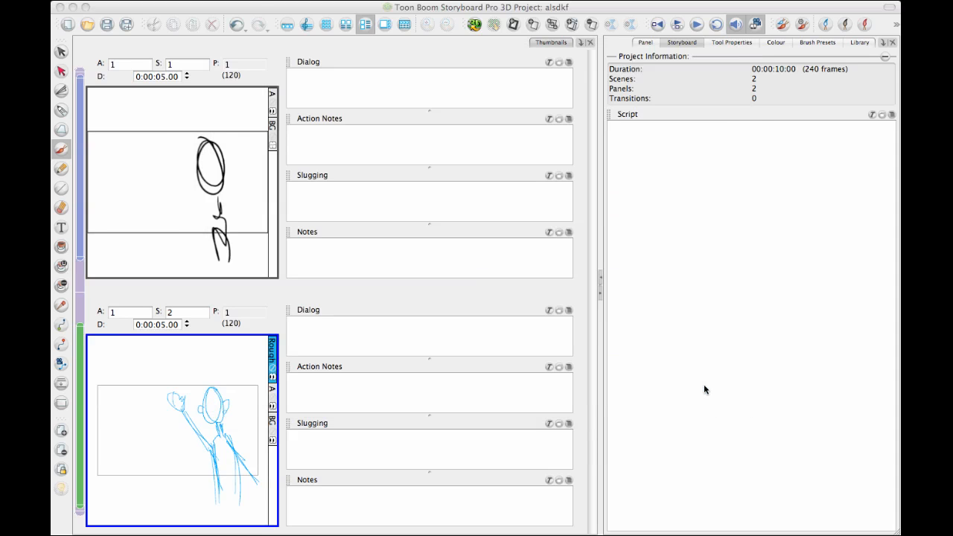
- Copy the "Presently came along a wolf" paragraph into scene 1's Dialog and "No, no, by the hair of my chiny chin chin." into scene 2's
drag(890, 400, 896, 126)
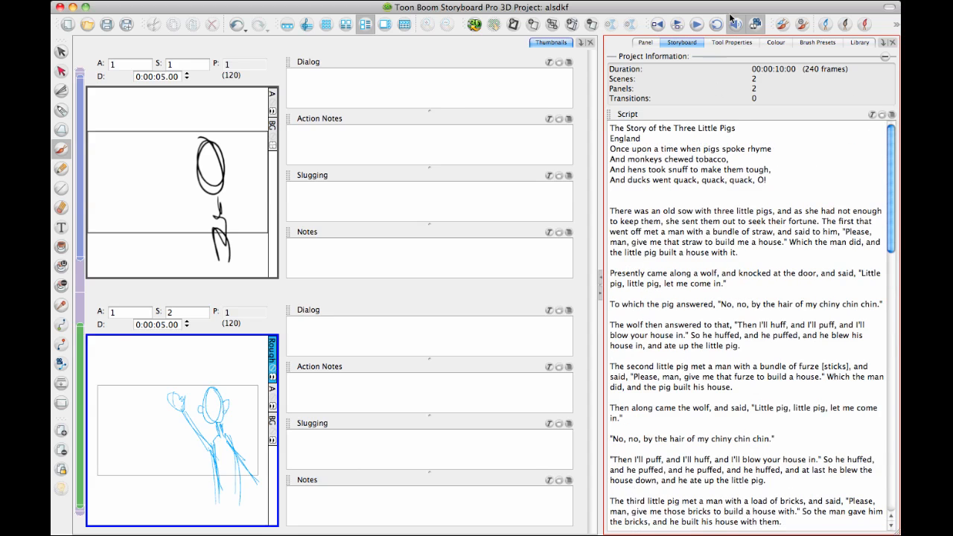
triple_click(726, 283)
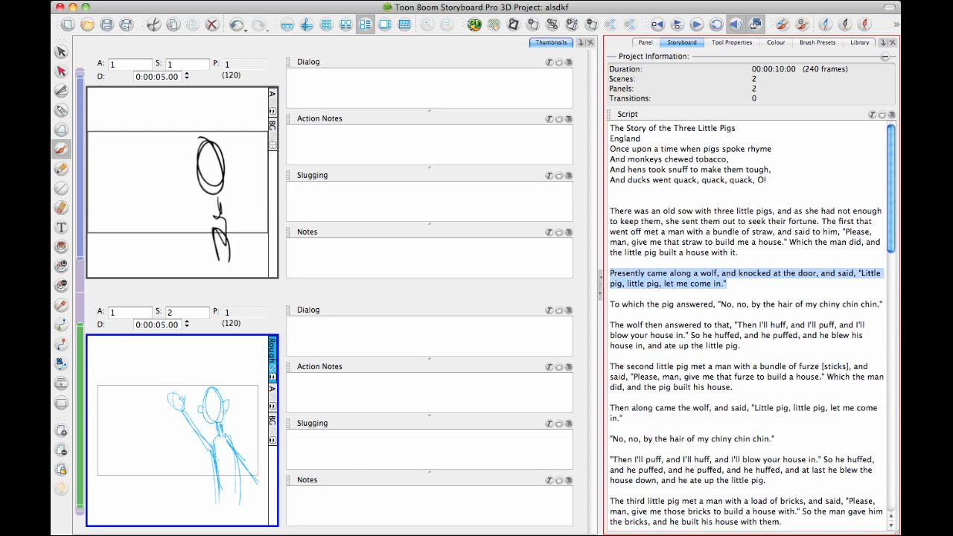
drag(726, 281, 376, 86)
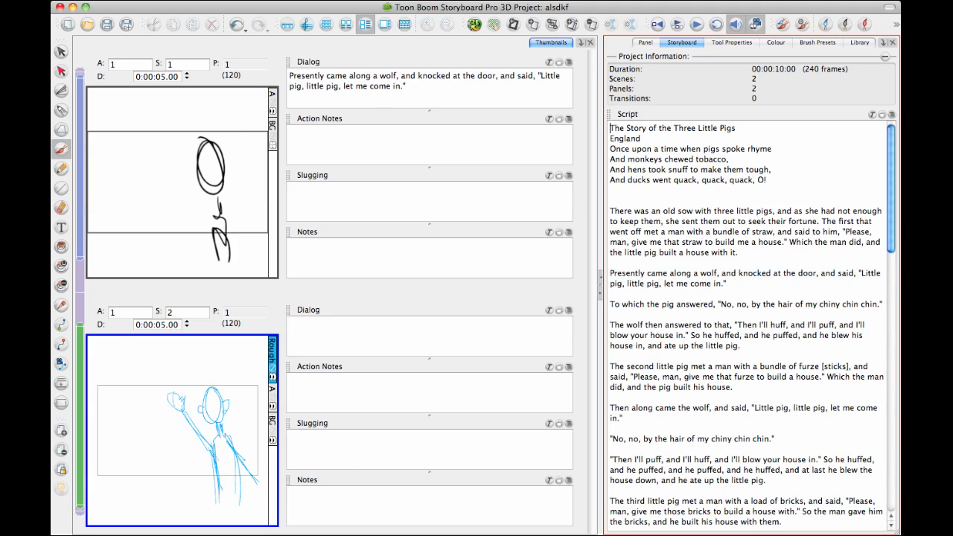
drag(889, 202, 888, 237)
drag(775, 333, 447, 334)
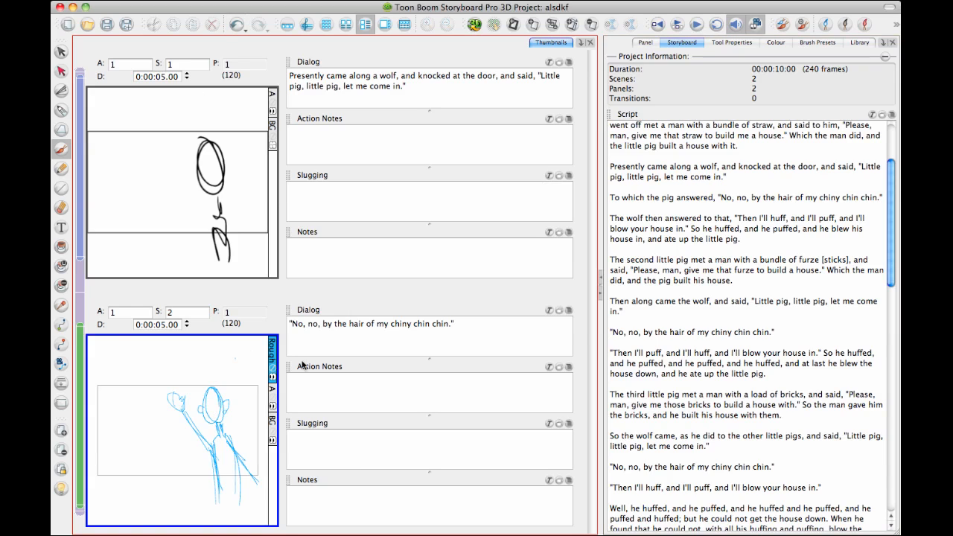
- Switch to the drawing workspace and enlarge the Colour view below Tool Properties
click(286, 26)
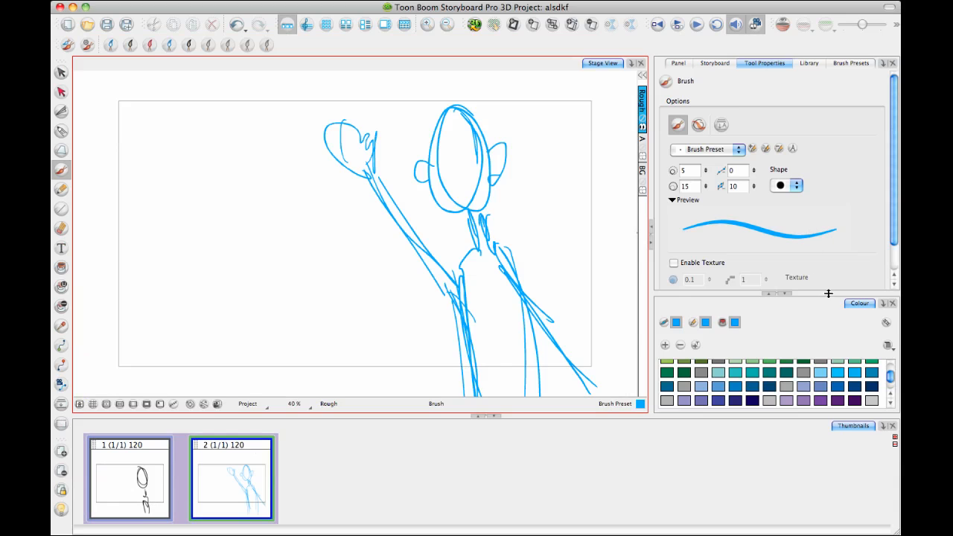
drag(831, 294, 819, 251)
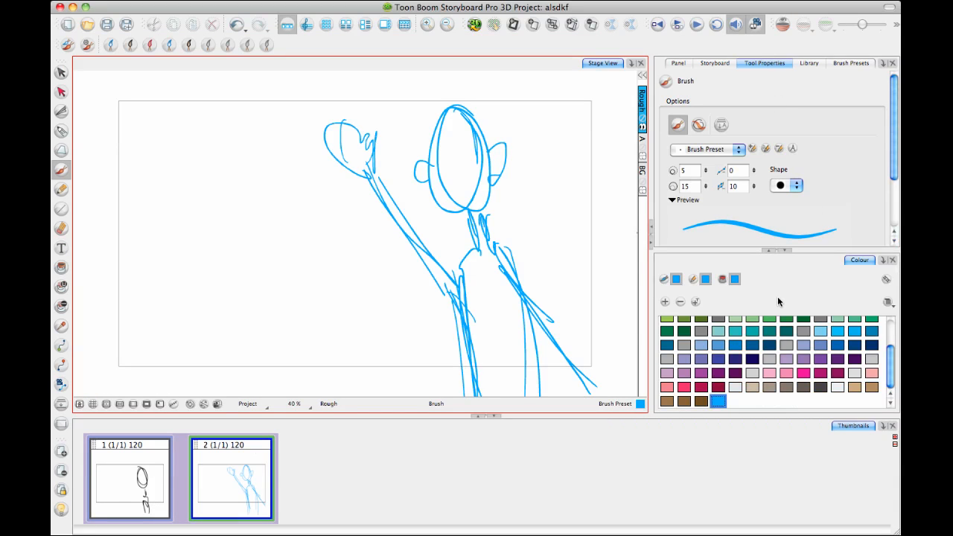
- Group the Colour view with the tabbed views and alternate between it and Tool Properties
mouse_move(864, 266)
mouse_down()
mouse_move(798, 87)
mouse_move(784, 64)
mouse_move(766, 66)
mouse_move(789, 65)
mouse_up()
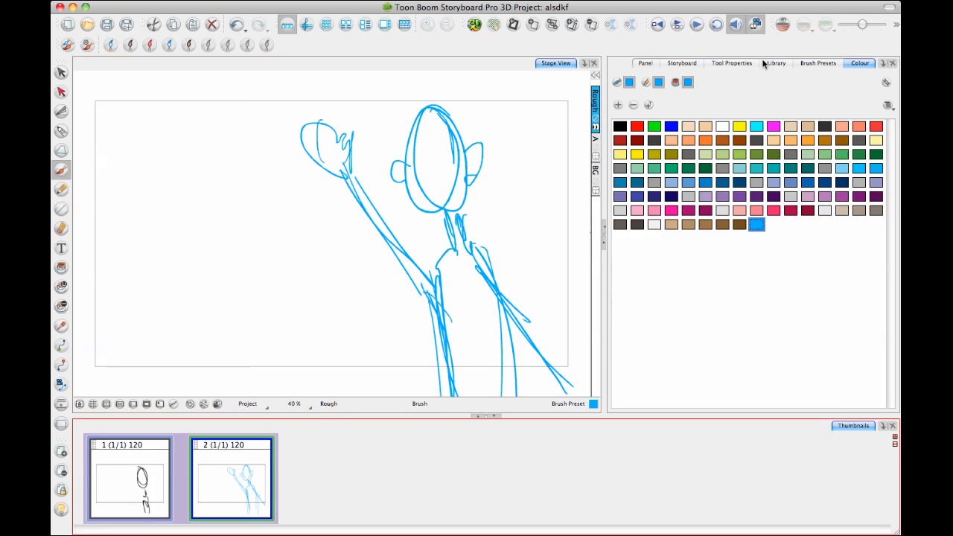
click(733, 63)
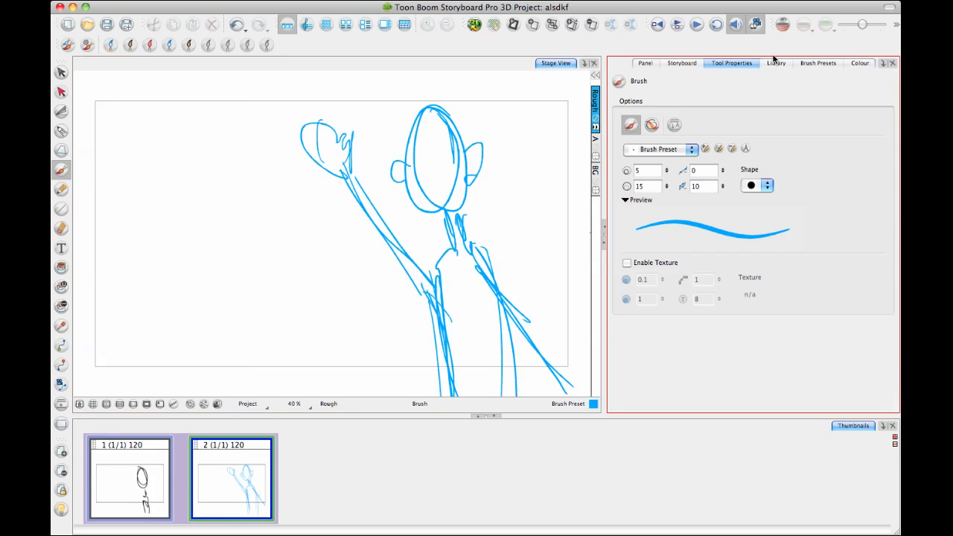
click(858, 65)
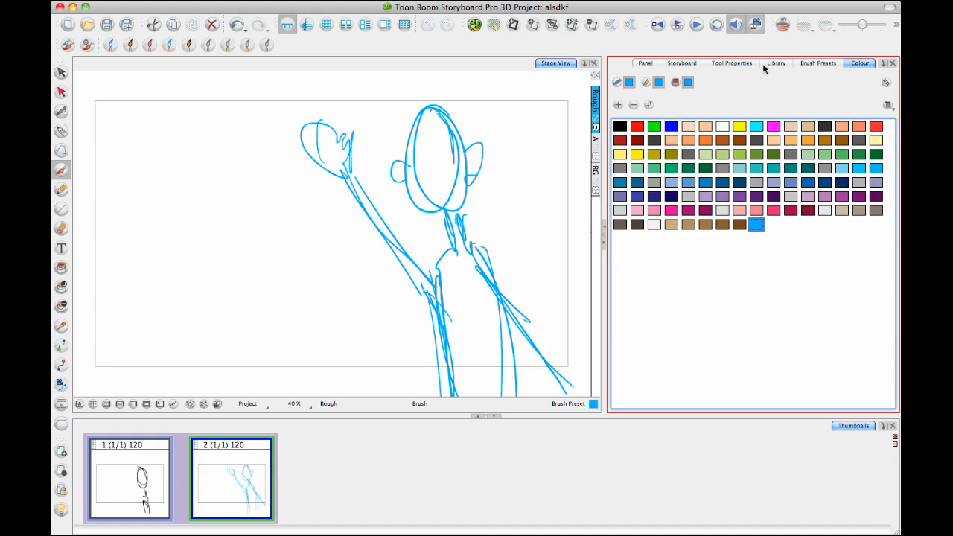
click(730, 64)
click(859, 64)
click(733, 64)
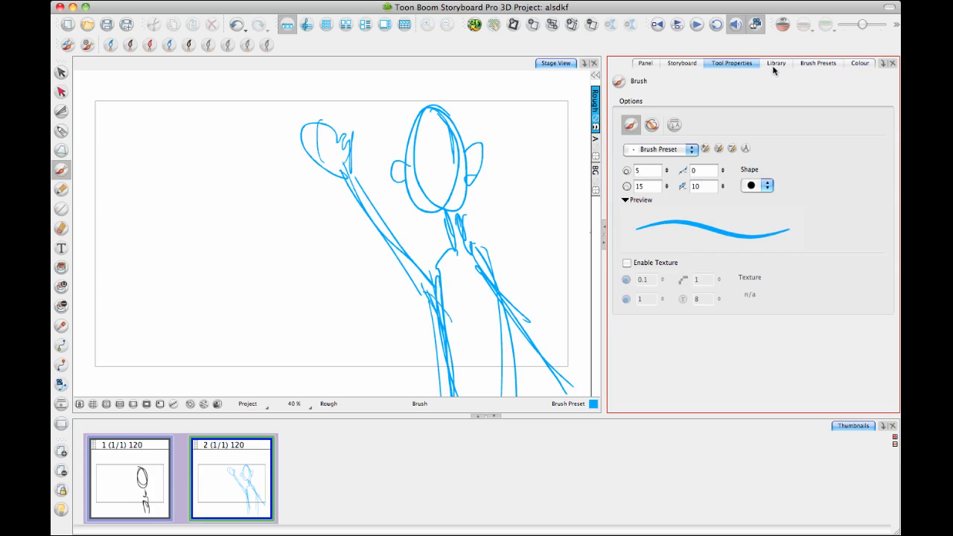
click(858, 63)
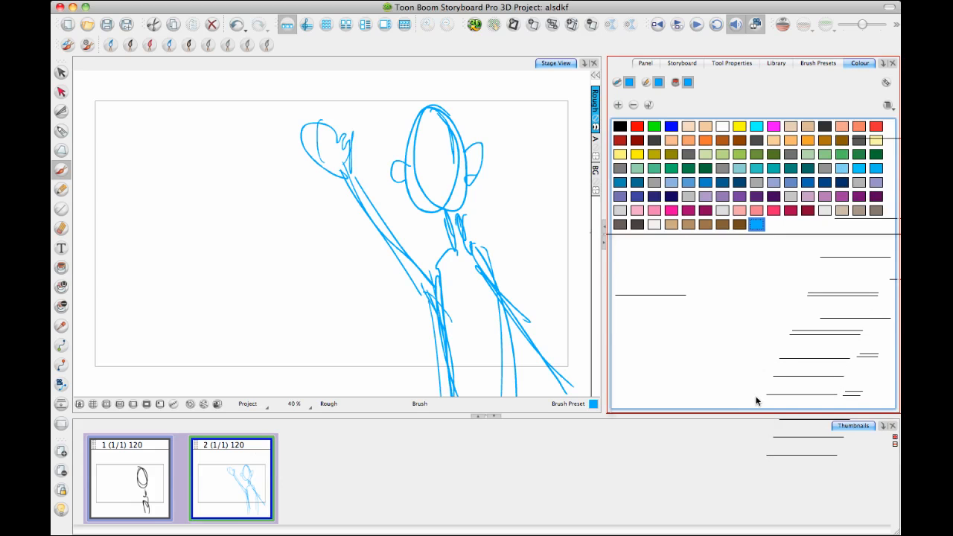
- Dock the Colour view separately beneath the tabbed views, and show Brush Presets above it
drag(735, 407, 741, 400)
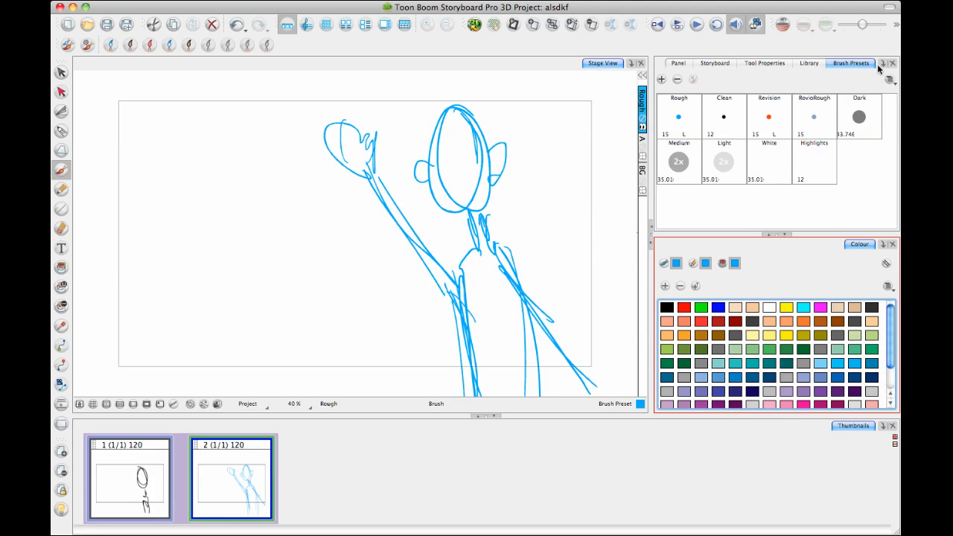
click(773, 63)
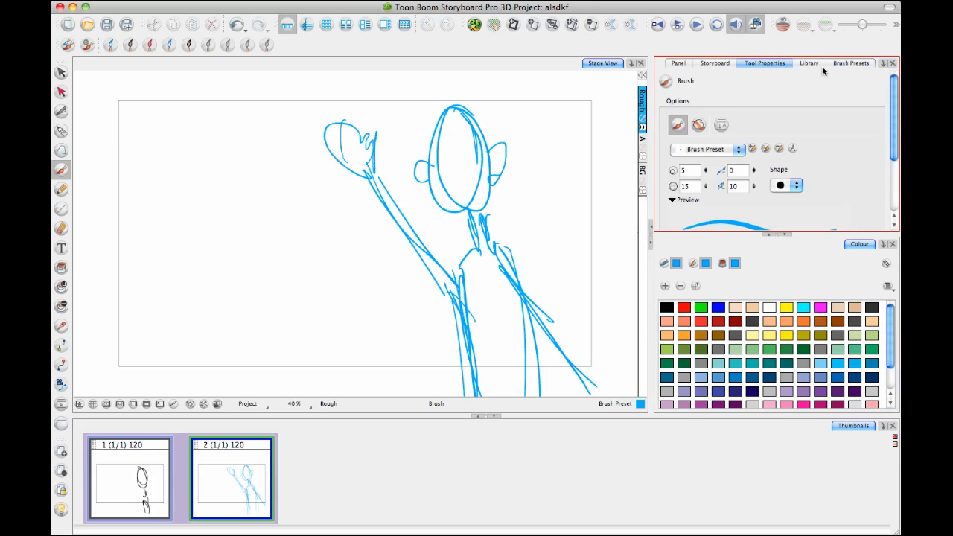
click(849, 63)
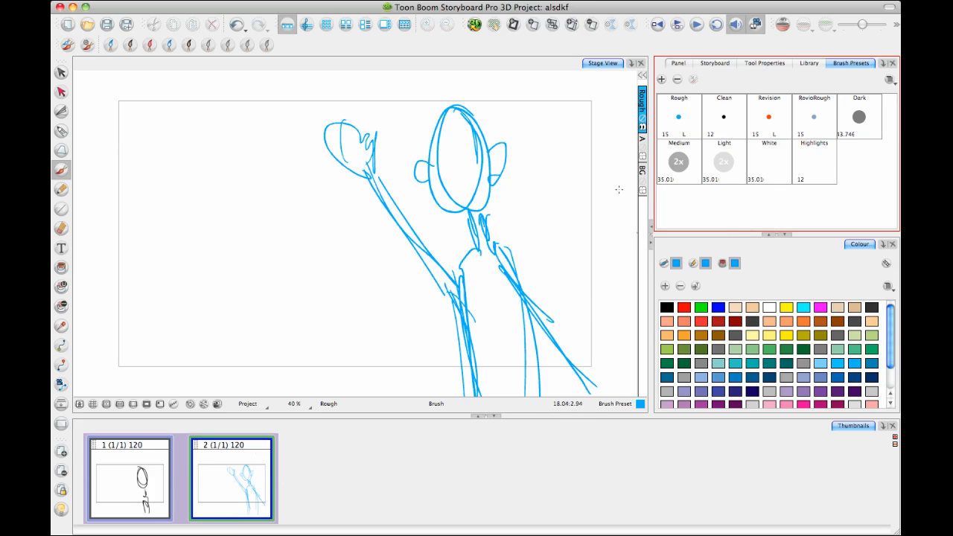
- With the Rough brush preset, sketch the jaw, hair and fringe around the scene 2 character's head
click(679, 120)
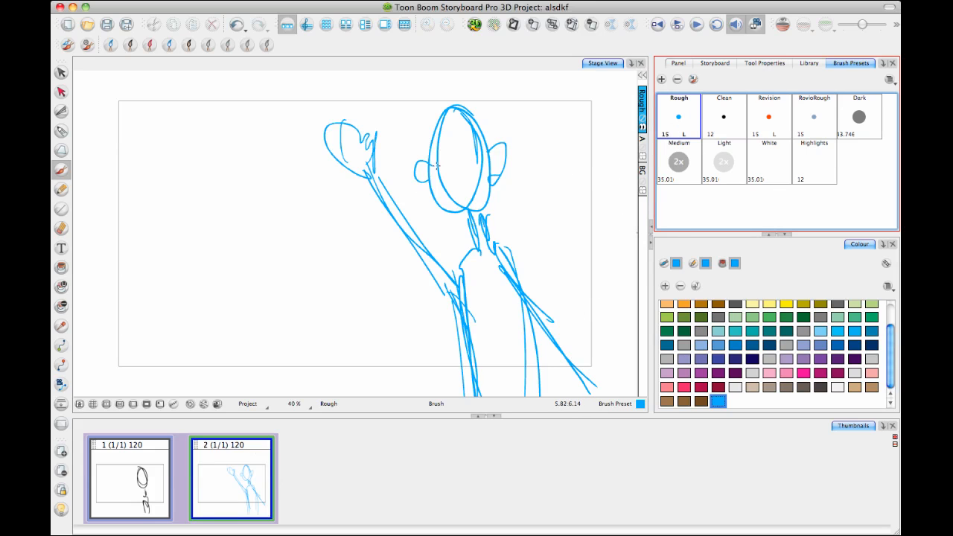
key(space)
mouse_move(480, 184)
mouse_down()
mouse_move(514, 172)
mouse_move(401, 303)
mouse_up()
key(2)
key(2)
key(space)
drag(380, 266, 415, 300)
mouse_move(368, 241)
mouse_down()
mouse_move(395, 291)
mouse_move(377, 262)
mouse_up()
mouse_move(414, 301)
mouse_down()
mouse_move(437, 293)
mouse_move(465, 236)
mouse_up()
mouse_move(370, 161)
mouse_down()
mouse_move(431, 225)
mouse_move(410, 190)
mouse_move(453, 197)
mouse_move(485, 188)
mouse_up()
mouse_move(369, 223)
mouse_down()
mouse_move(343, 193)
mouse_move(340, 171)
mouse_move(411, 104)
mouse_move(474, 153)
mouse_move(502, 202)
mouse_up()
drag(480, 276, 497, 188)
mouse_move(407, 216)
mouse_down()
mouse_move(405, 166)
mouse_move(372, 176)
mouse_move(375, 195)
mouse_up()
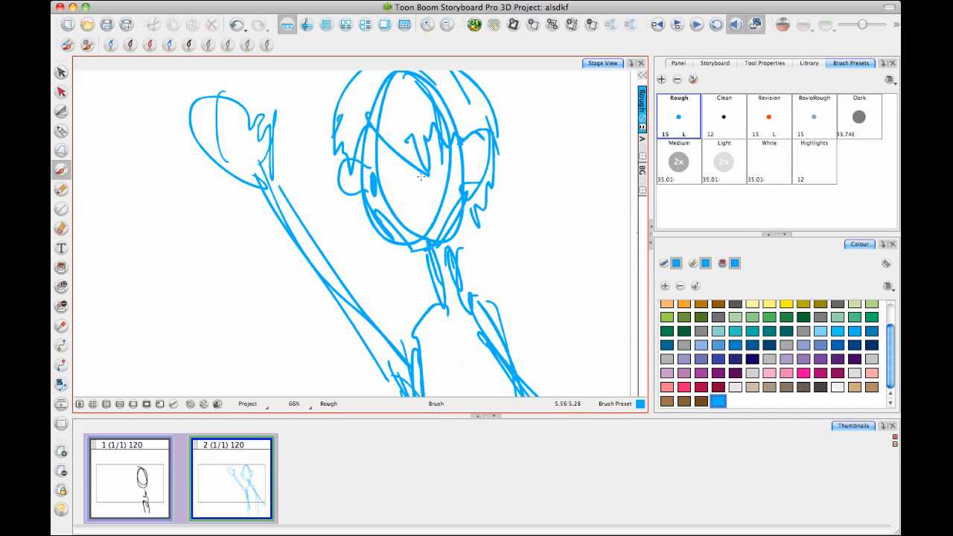
- Sketch the eyes and a smiling mouth on the character's face
drag(423, 169, 425, 183)
mouse_move(405, 225)
mouse_down()
mouse_move(436, 206)
mouse_move(433, 156)
mouse_up()
drag(404, 188, 414, 221)
- Sketch the character's neck, both shoulders and a rounded collar
mouse_move(431, 179)
mouse_down()
mouse_move(439, 201)
mouse_move(374, 261)
mouse_move(381, 308)
mouse_up()
drag(380, 262, 386, 313)
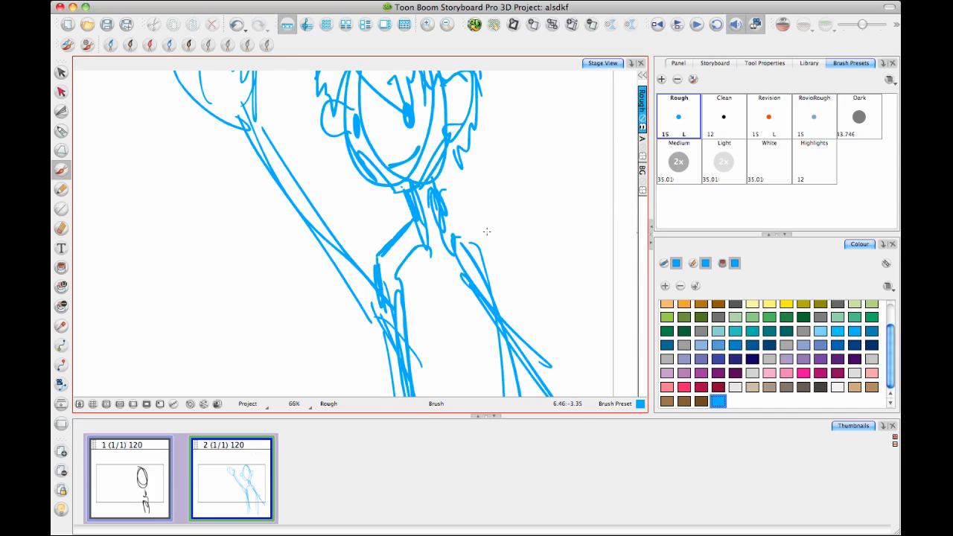
mouse_move(450, 205)
mouse_down()
mouse_move(497, 243)
mouse_move(506, 300)
mouse_up()
drag(490, 251, 496, 265)
drag(493, 261, 529, 369)
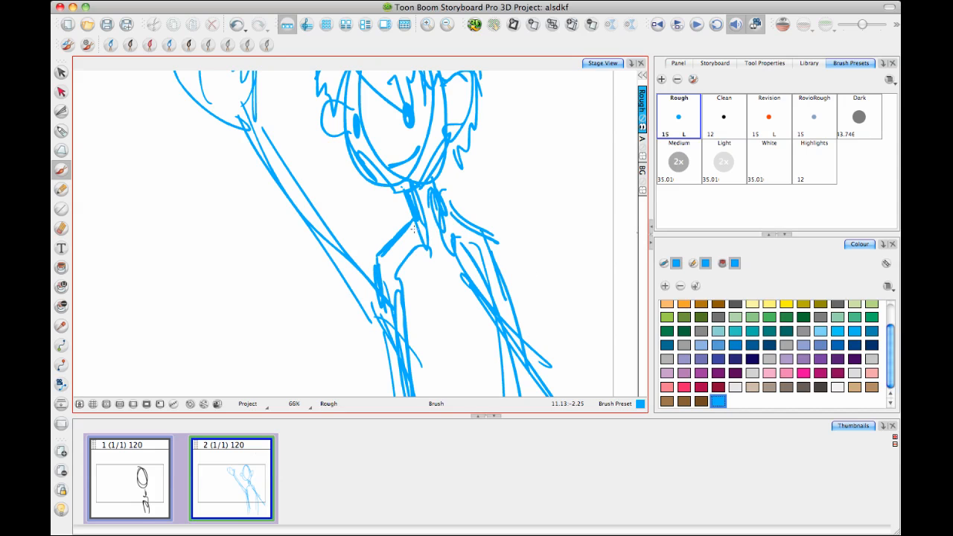
mouse_move(410, 223)
mouse_down()
mouse_move(446, 248)
mouse_move(451, 223)
mouse_up()
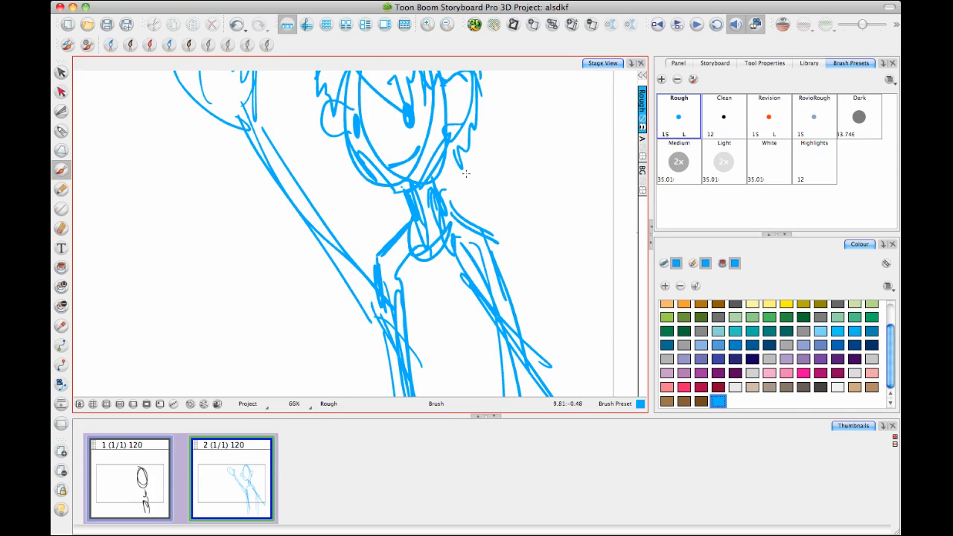
- Rough in the upper edge of the raised arm, the lowered arm and the side of the torso
key(space)
drag(484, 276, 481, 208)
key(2)
key(2)
key(space)
drag(390, 165, 413, 207)
mouse_move(332, 190)
mouse_down()
mouse_move(382, 246)
mouse_move(337, 193)
mouse_move(386, 239)
mouse_move(401, 229)
mouse_up()
mouse_move(324, 187)
mouse_down()
mouse_move(390, 289)
mouse_move(417, 391)
mouse_up()
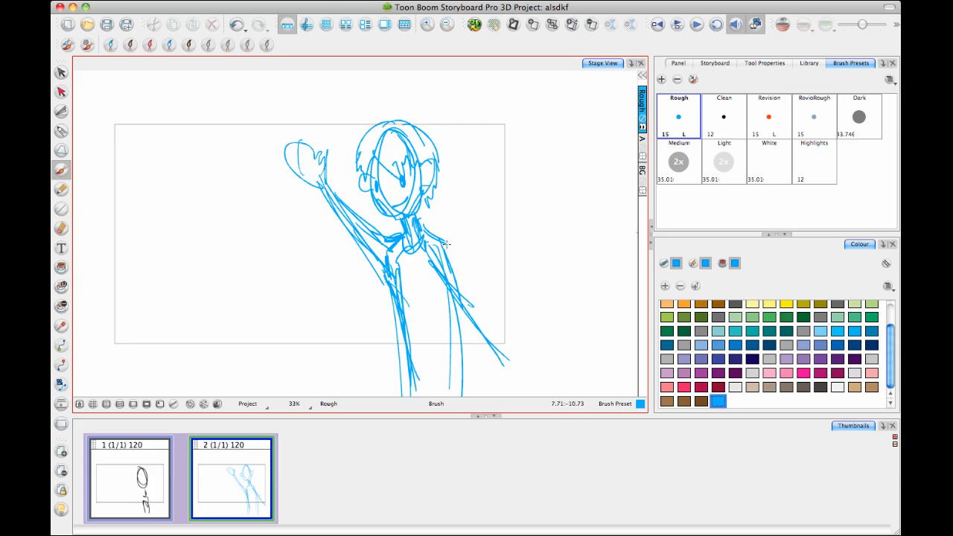
drag(446, 242, 489, 339)
drag(456, 305, 478, 396)
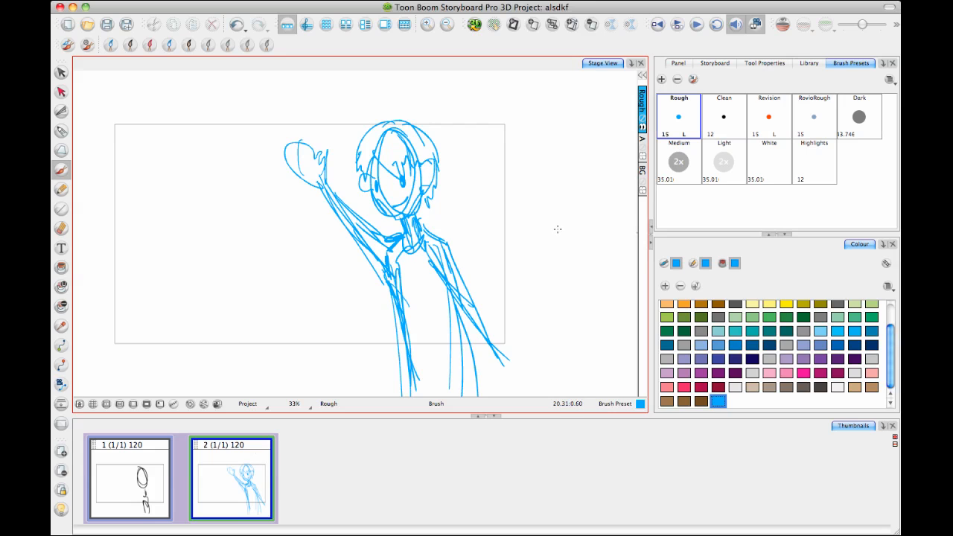
- Add a layer above the Rough layer and rename it Jack
right_click(642, 96)
click(674, 123)
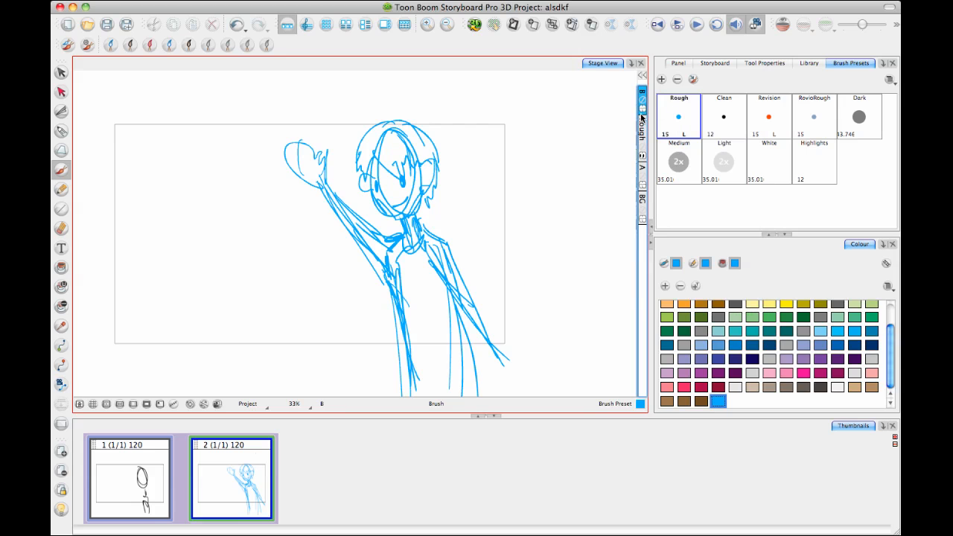
right_click(642, 95)
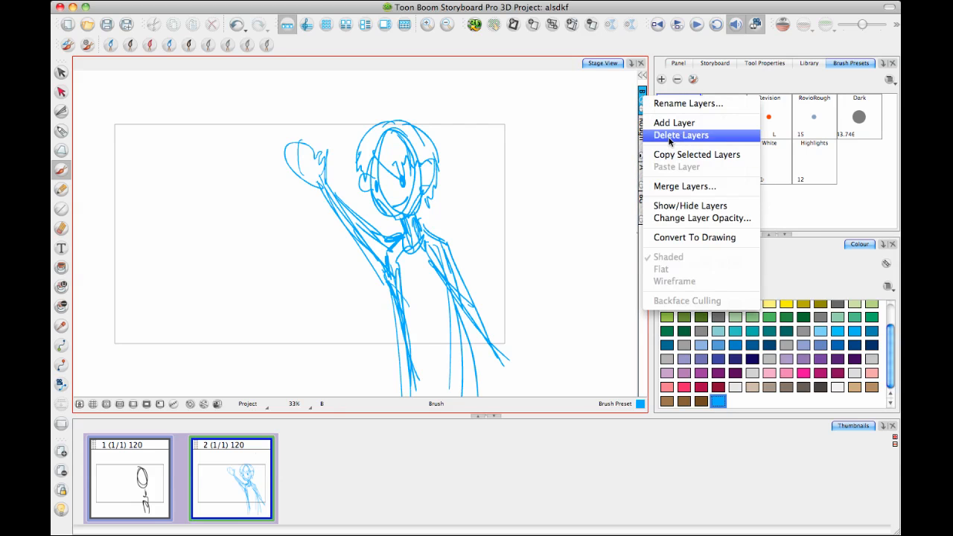
click(674, 108)
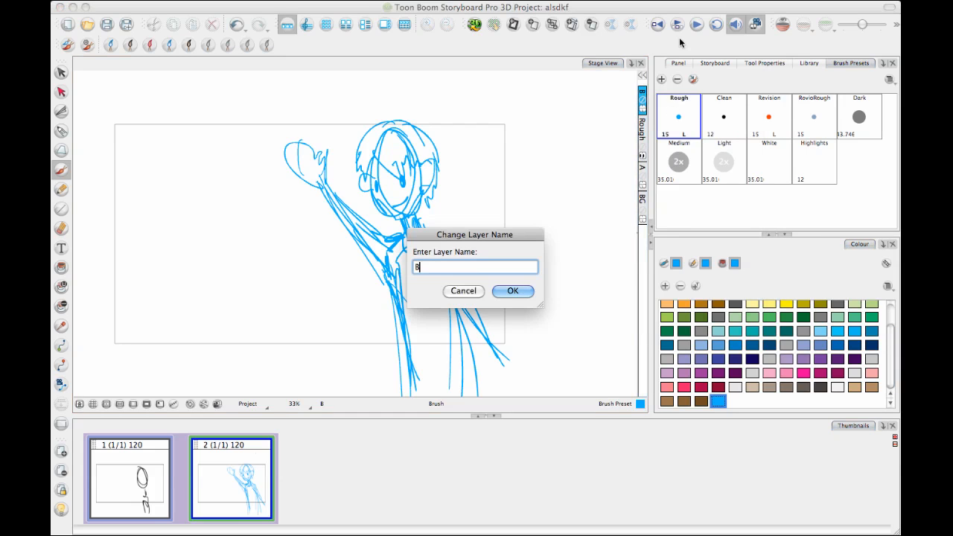
key(BackSpace)
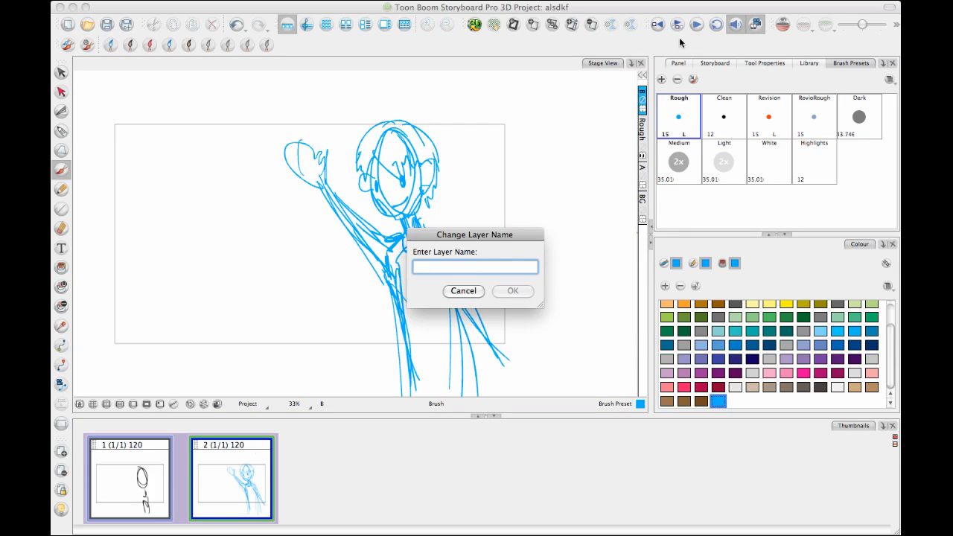
text(Jack)
key(Return)
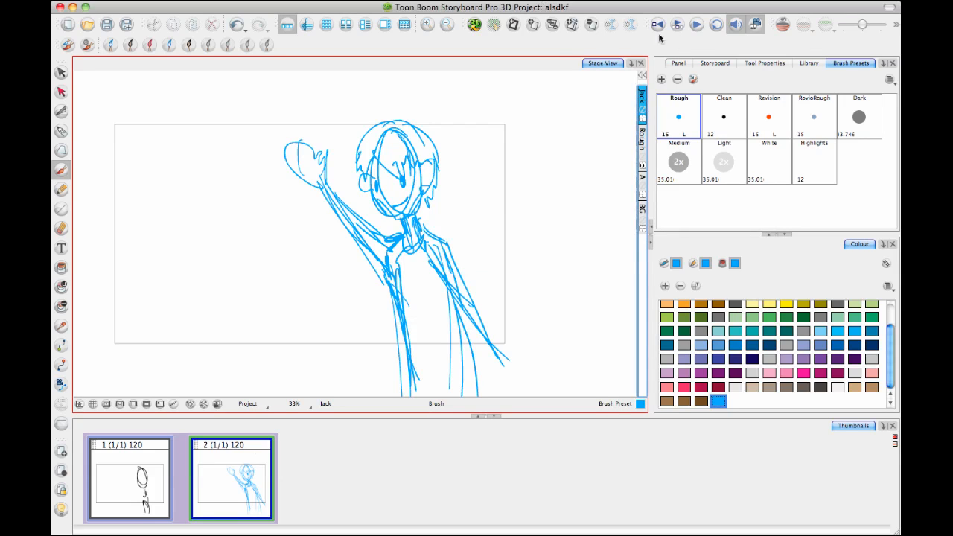
- With the Clean brush preset, ink the eyes and the smile on the Jack layer over the rough face
click(737, 123)
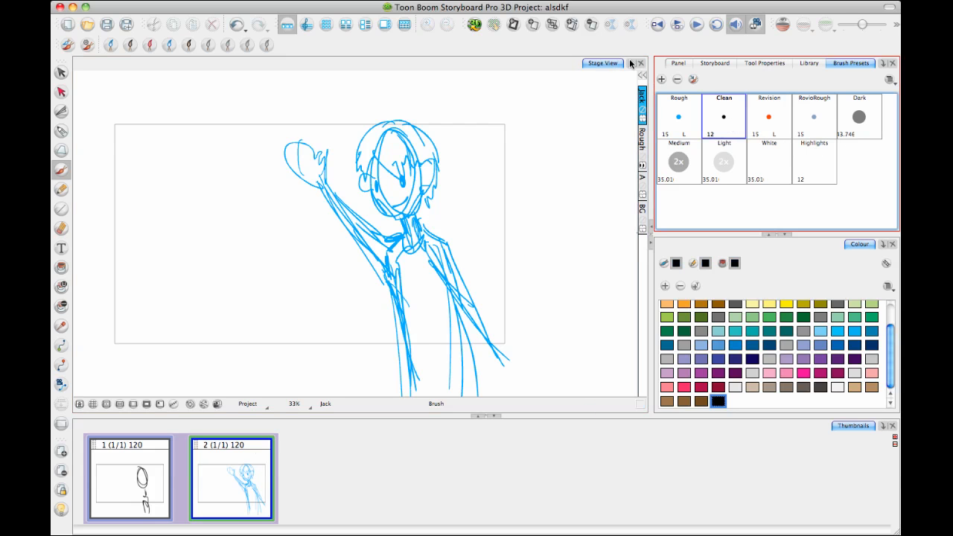
key(space)
key(2)
key(2)
key(2)
key(space)
drag(398, 242, 325, 355)
mouse_move(362, 177)
mouse_down()
mouse_move(366, 200)
mouse_move(363, 178)
mouse_up()
mouse_move(435, 159)
mouse_down()
mouse_move(437, 172)
mouse_move(436, 159)
mouse_up()
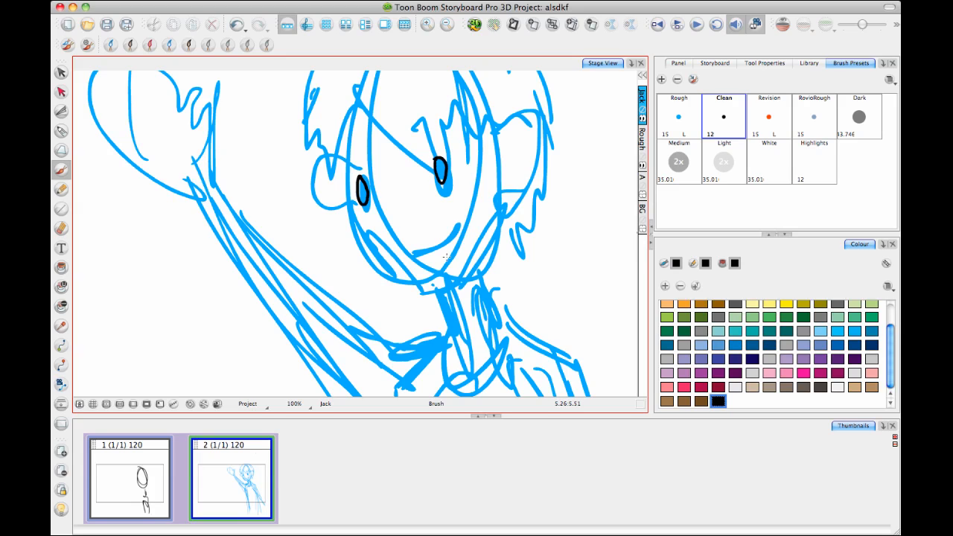
drag(411, 256, 457, 233)
key(ctrl+z)
key(ctrl+shift+z)
- Ink the zigzag fringe, both ears and the curve of the jaw
scroll(482, 193, up, 3)
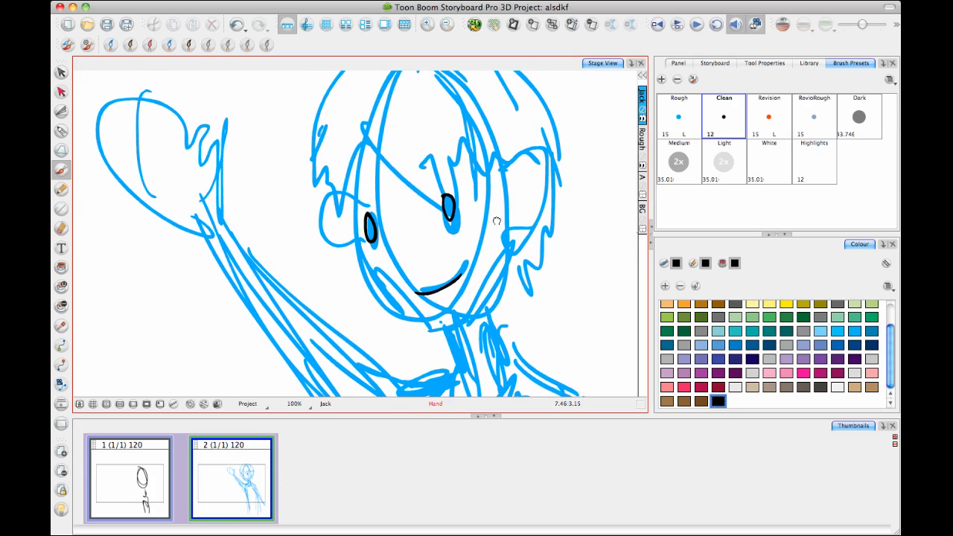
mouse_move(361, 141)
mouse_down()
mouse_move(411, 196)
mouse_move(516, 143)
mouse_up()
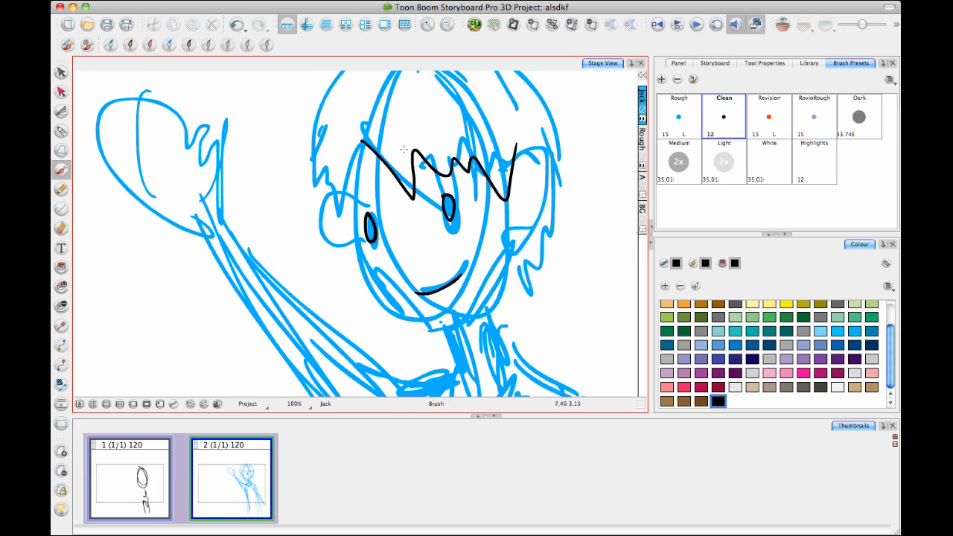
mouse_move(365, 153)
mouse_down()
mouse_move(331, 195)
mouse_move(323, 238)
mouse_move(363, 256)
mouse_up()
mouse_move(517, 165)
mouse_down()
mouse_move(548, 195)
mouse_move(517, 216)
mouse_up()
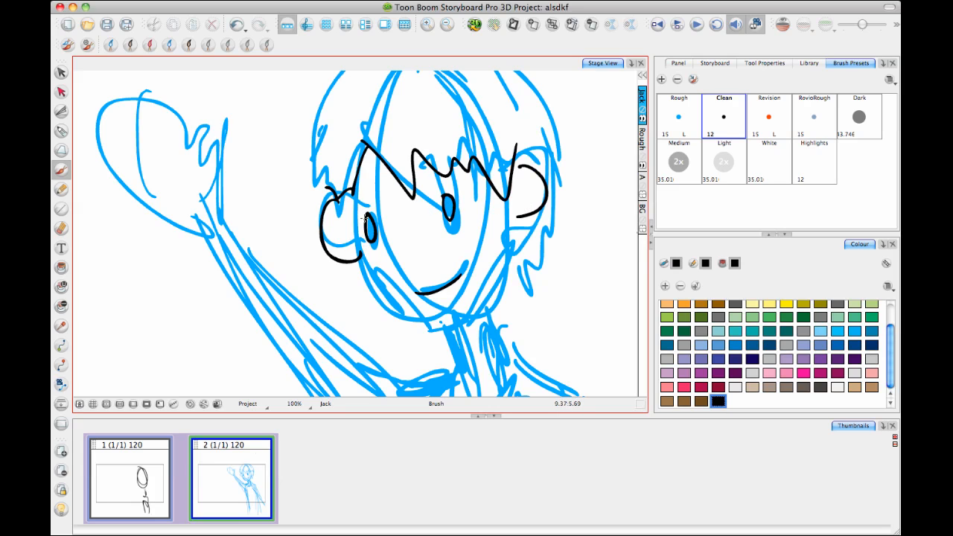
mouse_move(349, 209)
mouse_down()
mouse_move(374, 307)
mouse_move(404, 323)
mouse_move(440, 323)
mouse_move(478, 298)
mouse_move(509, 250)
mouse_move(517, 212)
mouse_up()
- Ink both sides of the neck and the upper edge of the raised arm
key(space)
mouse_move(453, 353)
mouse_down()
mouse_move(406, 285)
mouse_move(408, 298)
mouse_up()
drag(439, 227, 457, 273)
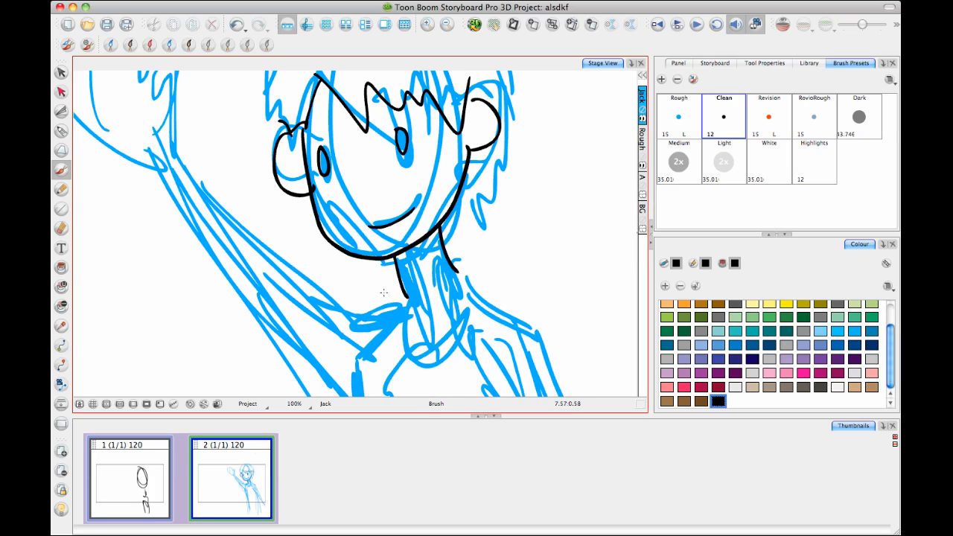
mouse_move(348, 293)
mouse_down()
mouse_move(307, 268)
mouse_move(186, 157)
mouse_up()
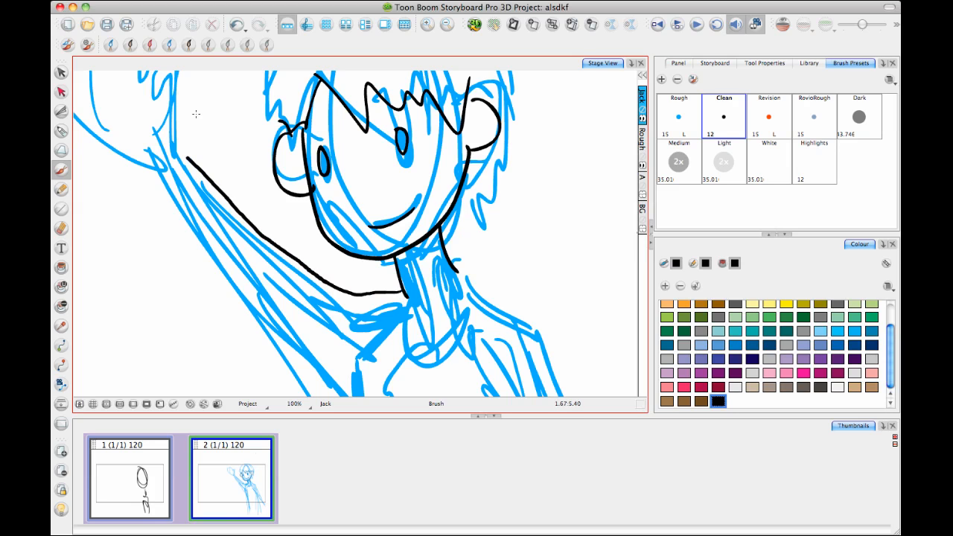
- Ink the collar, the shoulder and both edges of the lowered arm, redrawing the arm's inner line
drag(432, 255, 353, 138)
mouse_move(317, 168)
mouse_down()
mouse_move(300, 216)
mouse_move(332, 236)
mouse_move(394, 179)
mouse_move(414, 180)
mouse_move(484, 287)
mouse_move(530, 394)
mouse_up()
drag(377, 151, 392, 170)
scroll(443, 227, down, 2)
drag(408, 243, 447, 313)
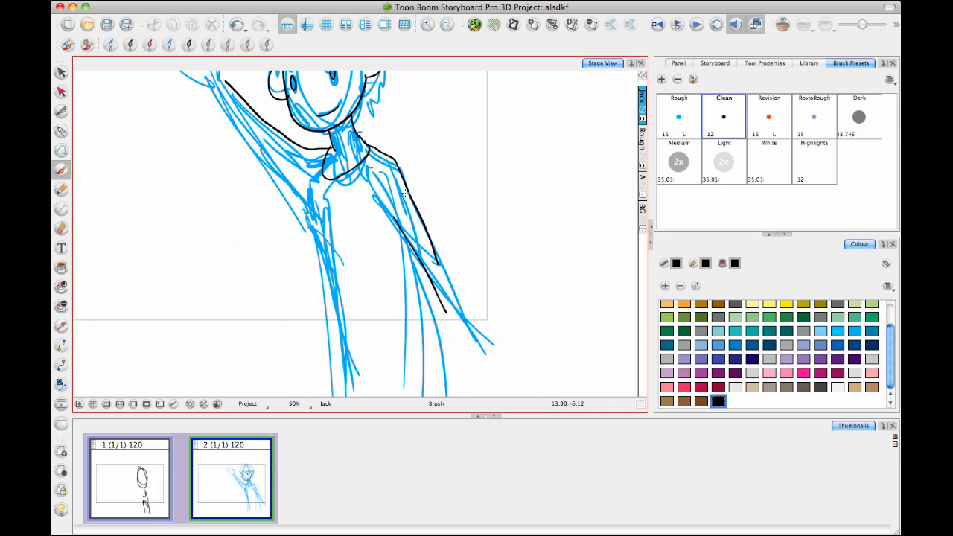
key(ctrl+z)
drag(386, 210, 459, 356)
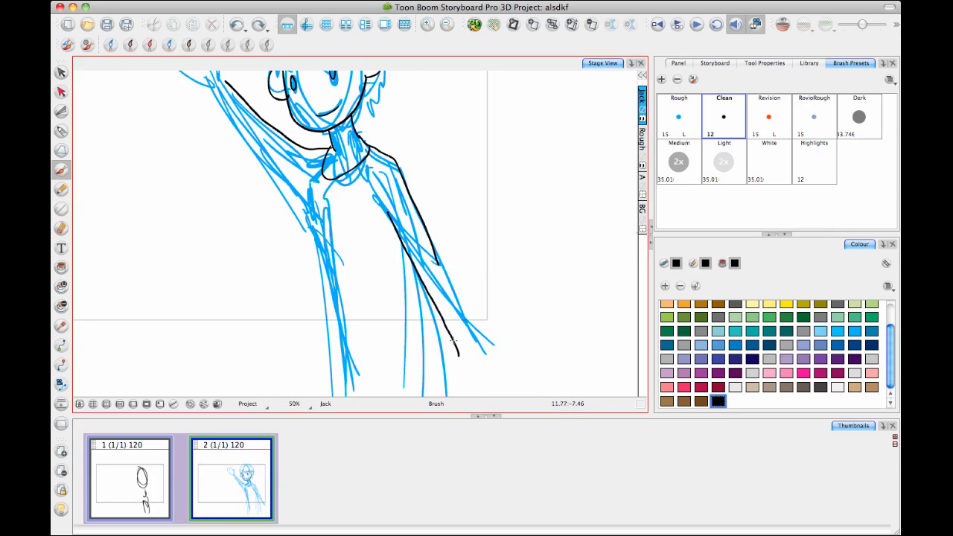
drag(438, 256, 478, 358)
- Ink the raised arm's underside down into the torso's side, and outline the top of the hair
scroll(333, 252, up, 3)
scroll(333, 252, left, 2)
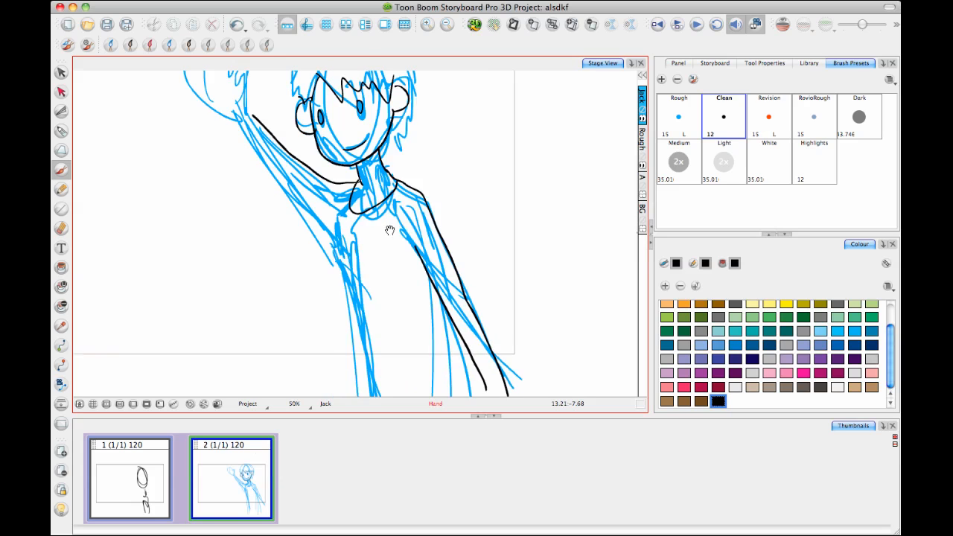
mouse_move(257, 147)
mouse_down()
mouse_move(356, 246)
mouse_move(385, 396)
mouse_up()
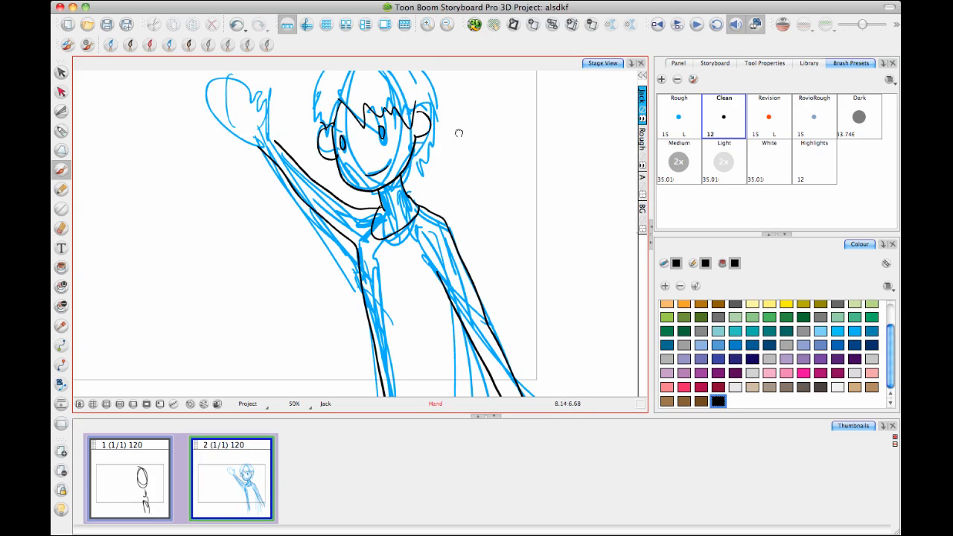
click(405, 25)
mouse_move(362, 197)
mouse_down()
mouse_move(380, 129)
mouse_move(450, 125)
mouse_move(473, 159)
mouse_up()
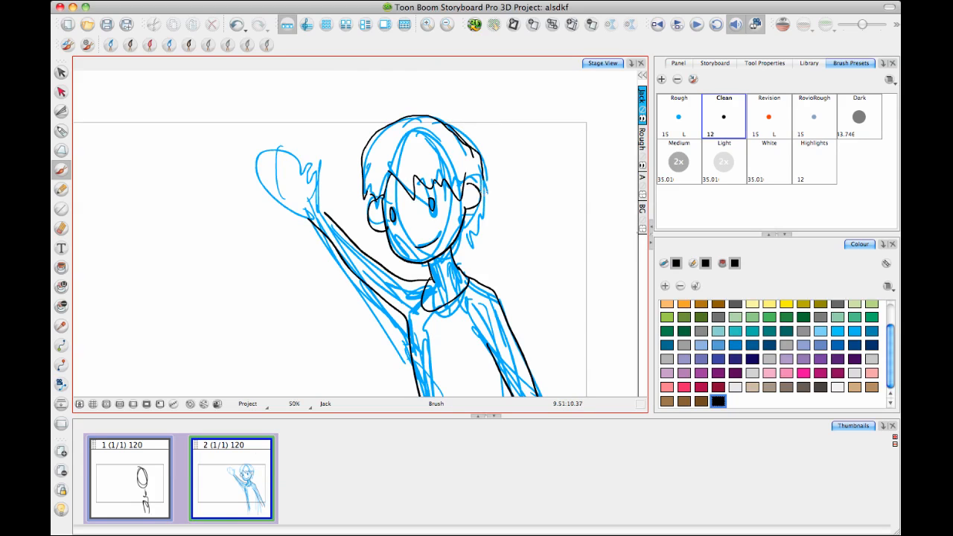